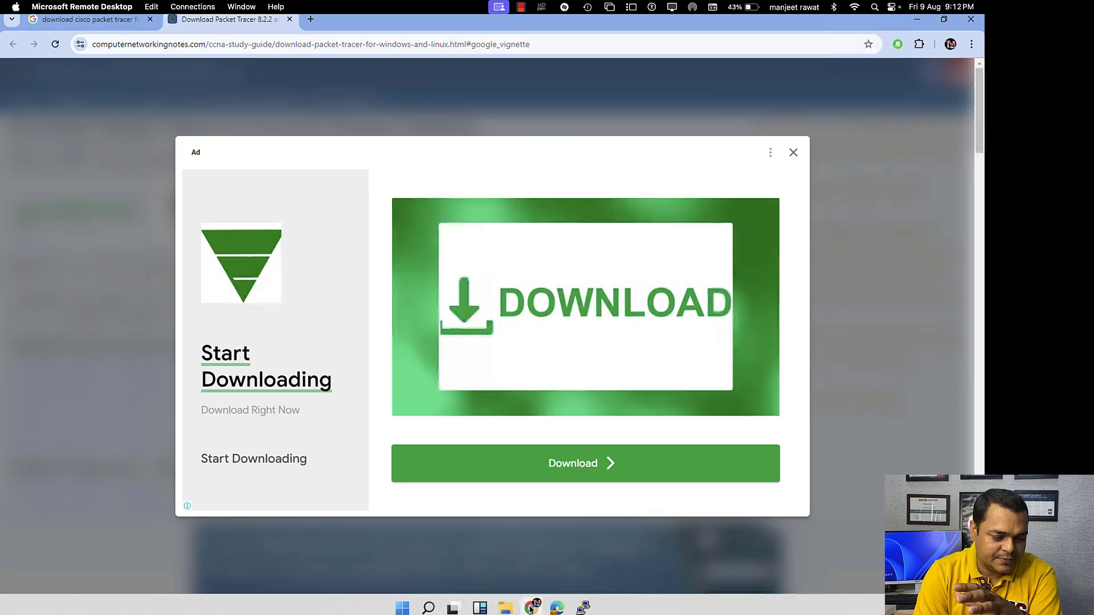
Open Chrome's 'Who's using Chrome?' profile picker from the taskbar jump list
right_click(530, 608)
left_click(516, 563)
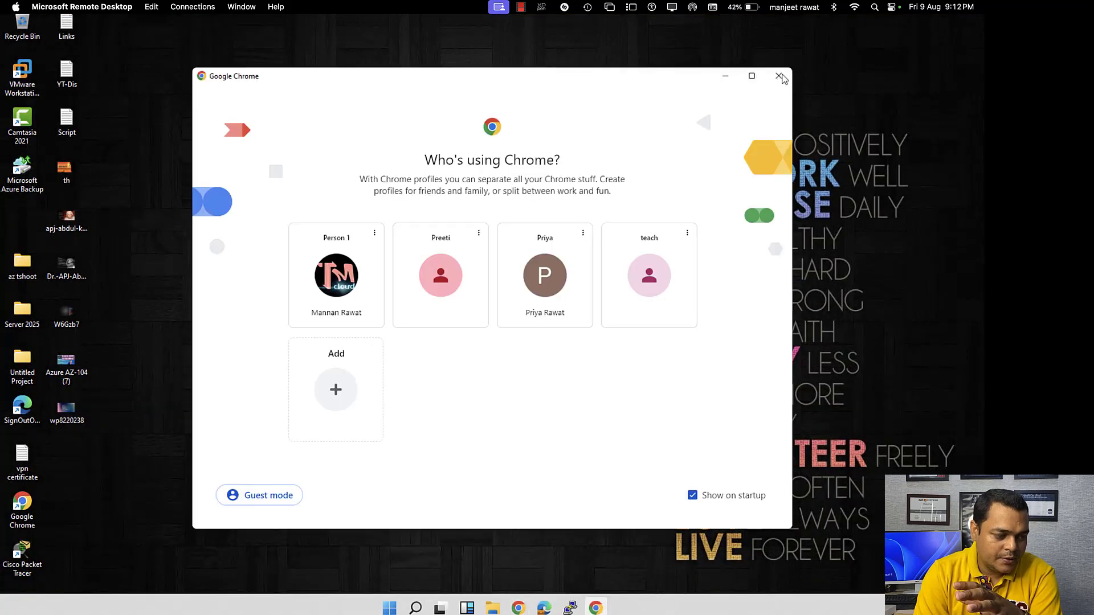
Close the Chrome profile picker, launch Cisco Packet Tracer, and show This PC in File Explorer
left_click(778, 76)
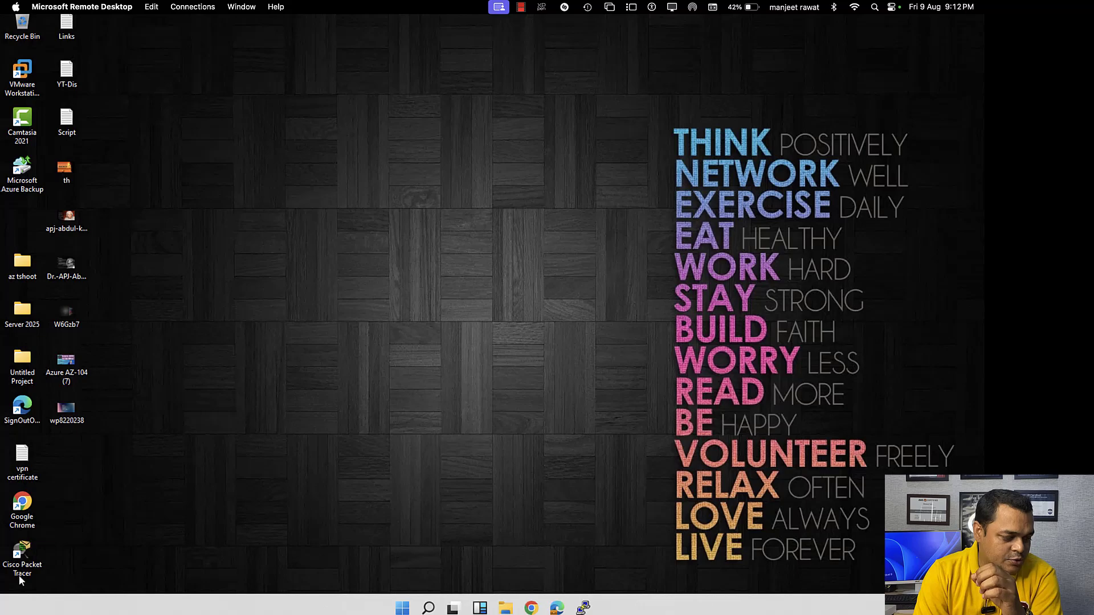
double_click(28, 553)
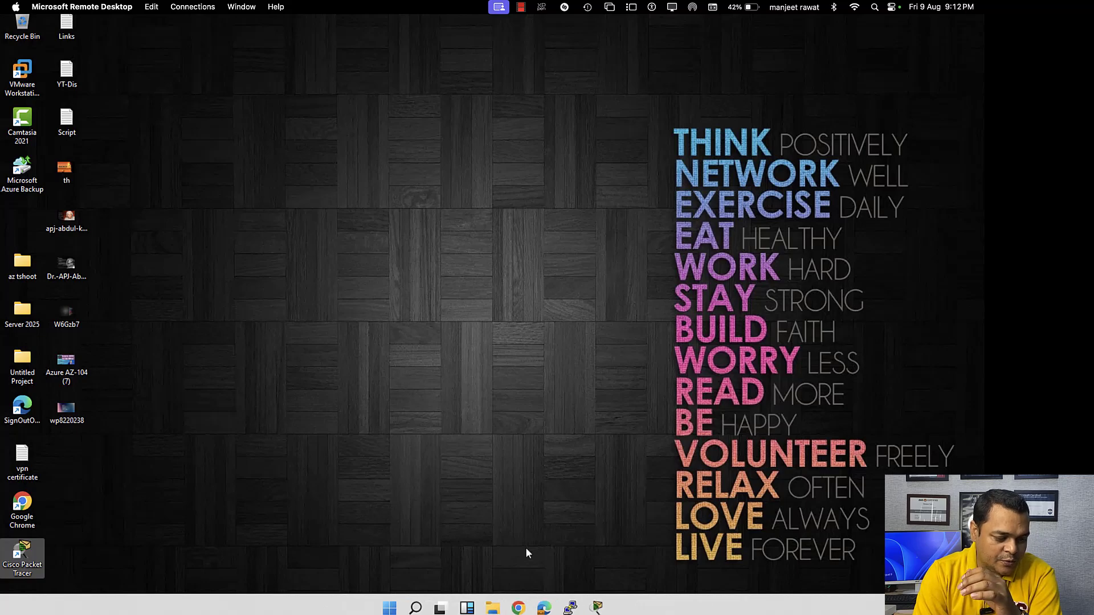
left_click(493, 607)
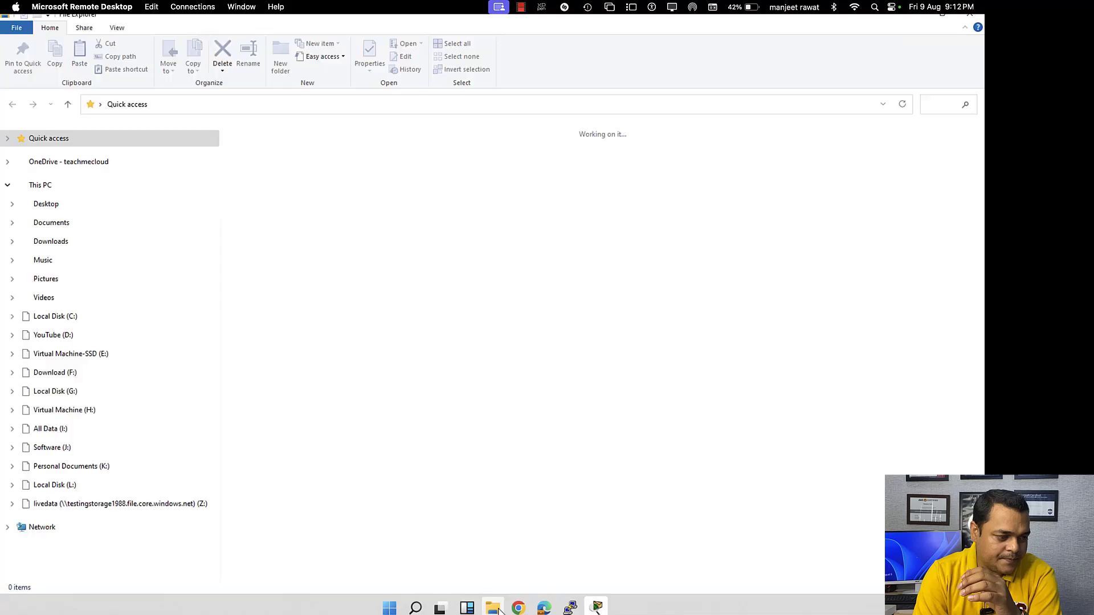
left_click(41, 185)
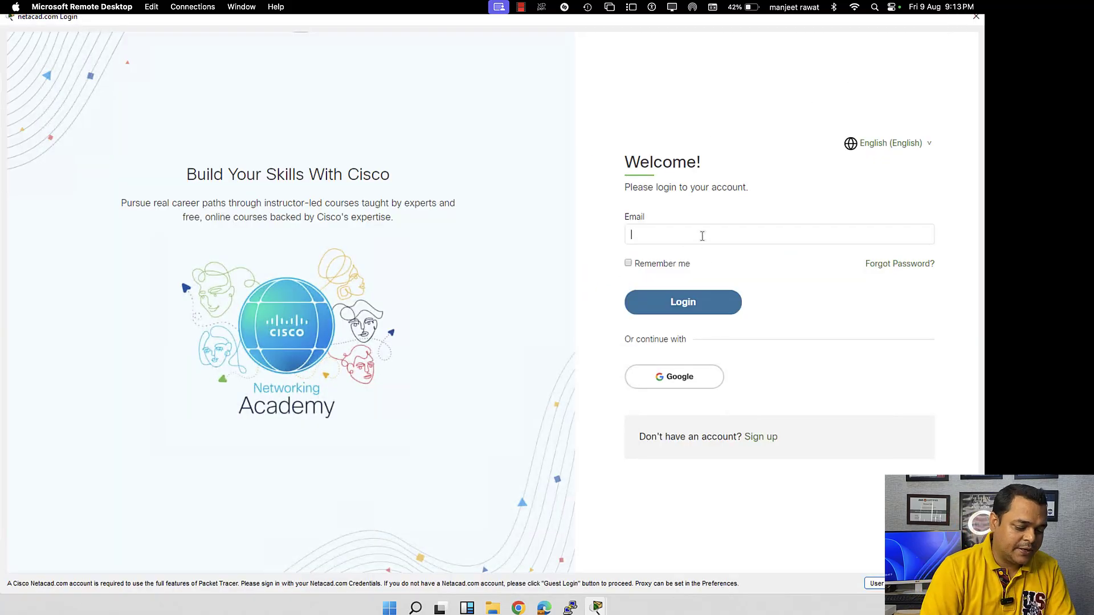
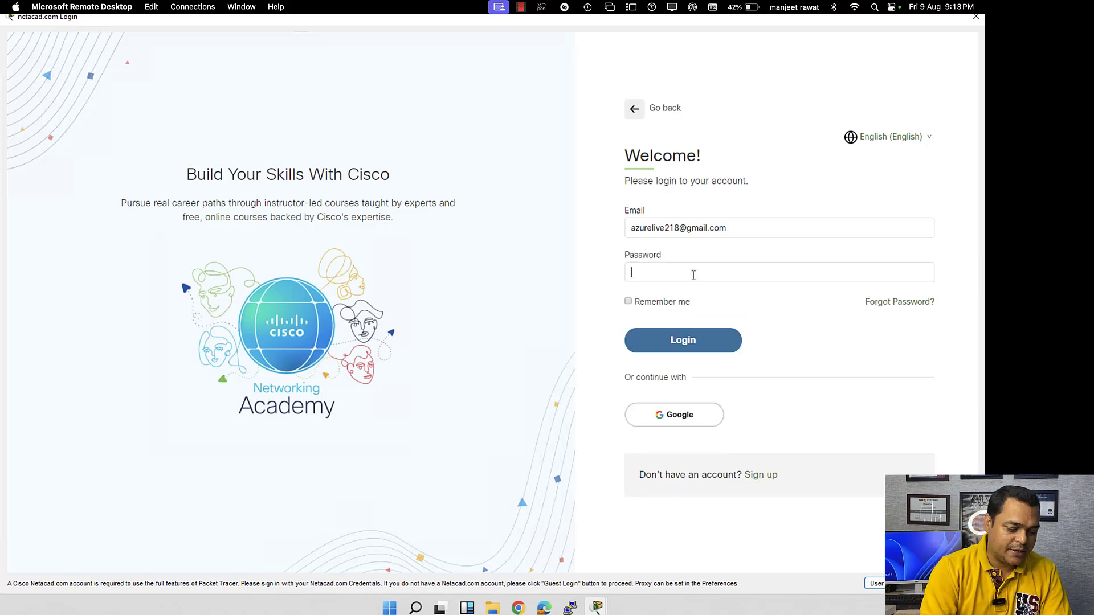
Sign in to the Netacad login screen with the account e-mail and password
type("•••••••")
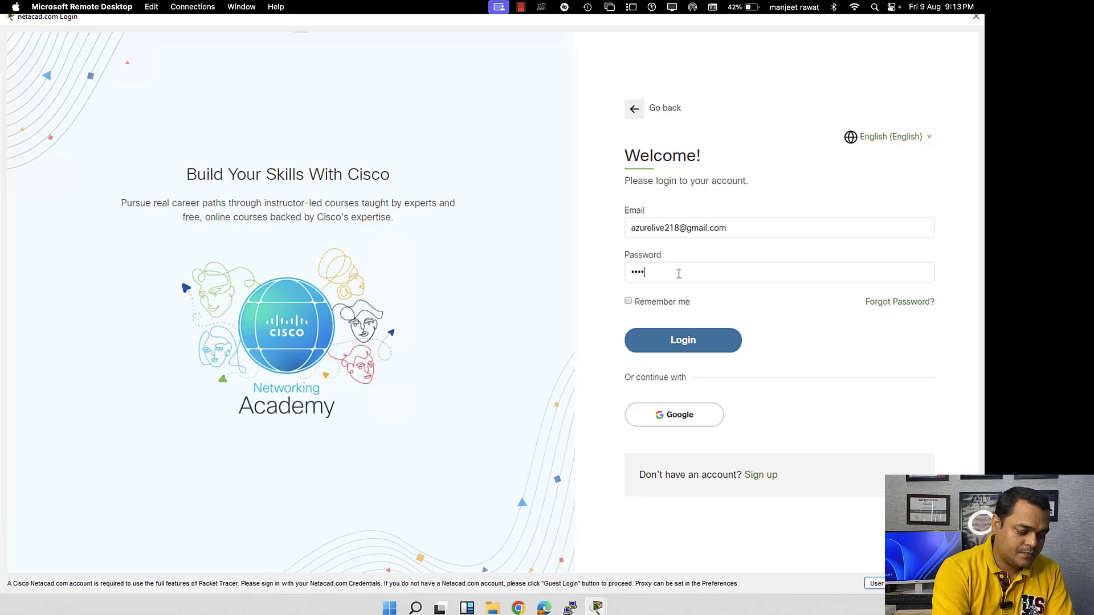
type("•••••")
key("Return")
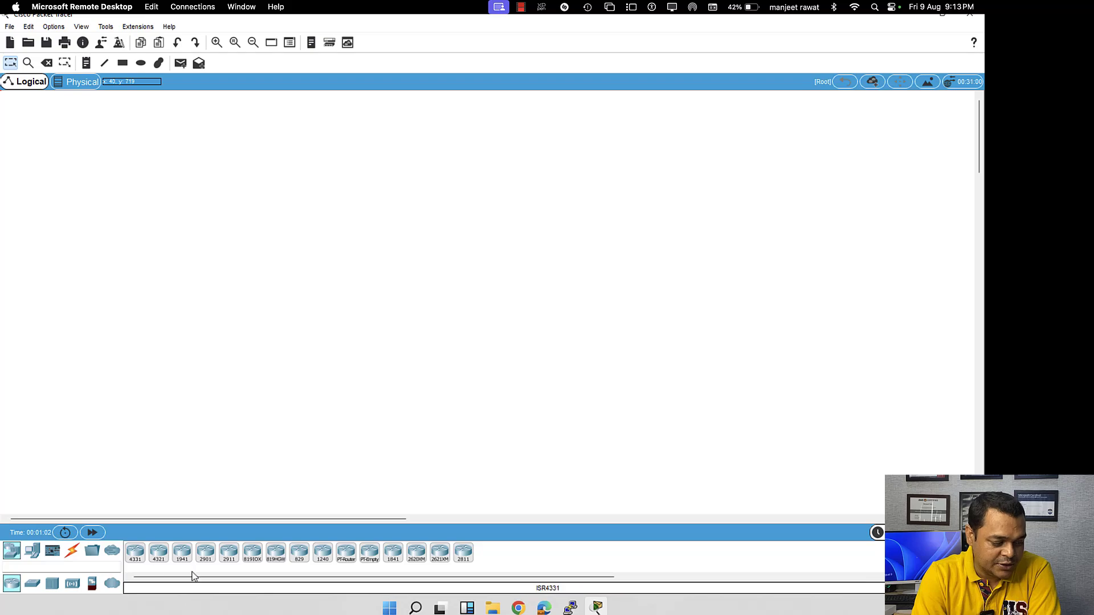
Browse the End Devices, Components, Connections and Multiuser categories, then list Network Devices > Switches
left_click(32, 551)
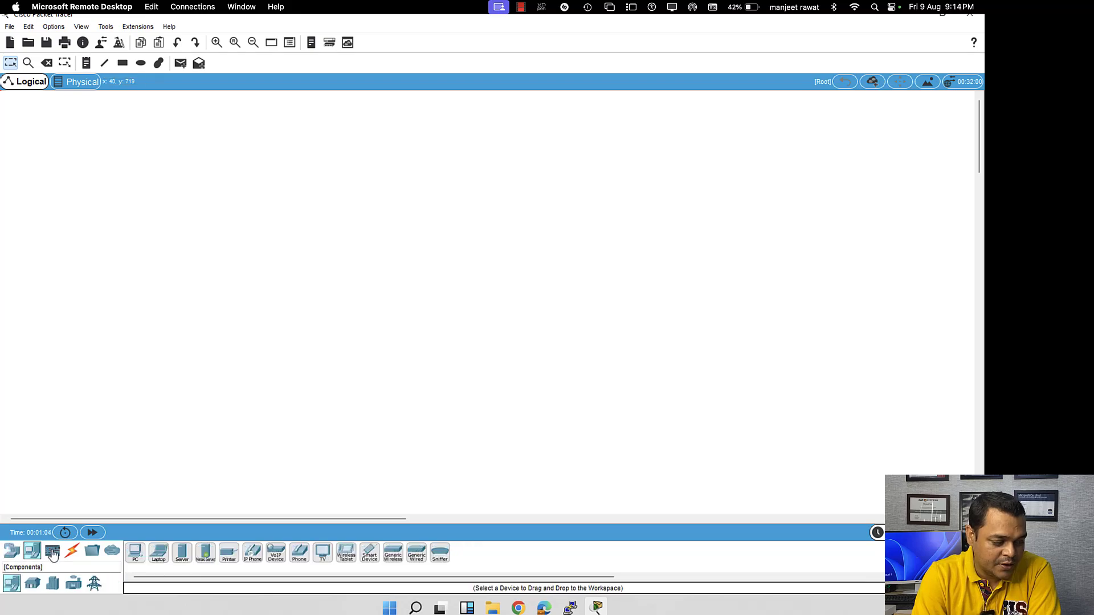
left_click(53, 553)
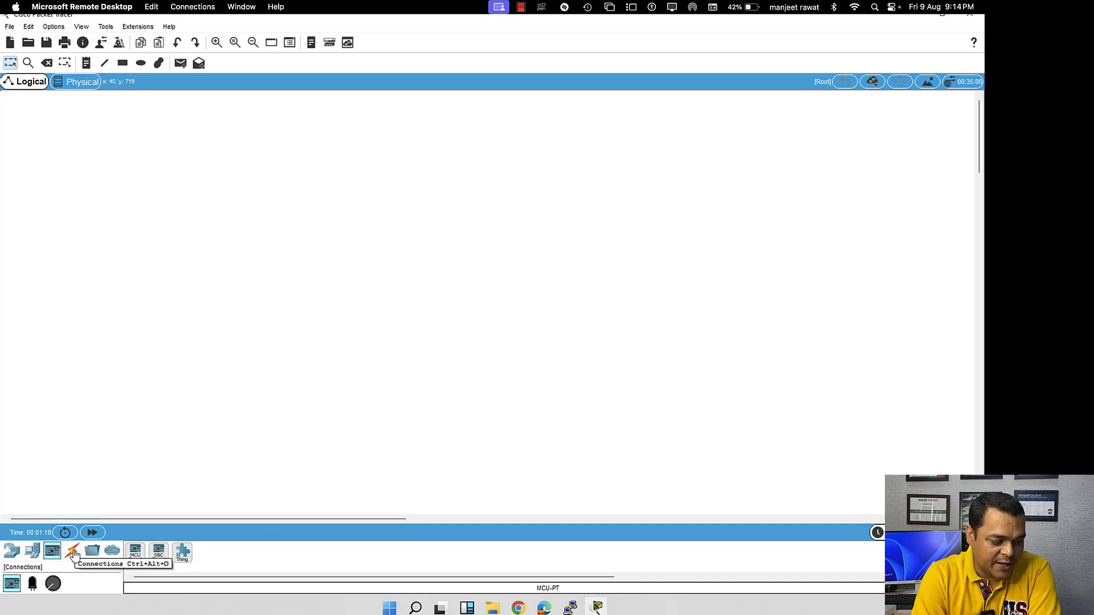
left_click(74, 554)
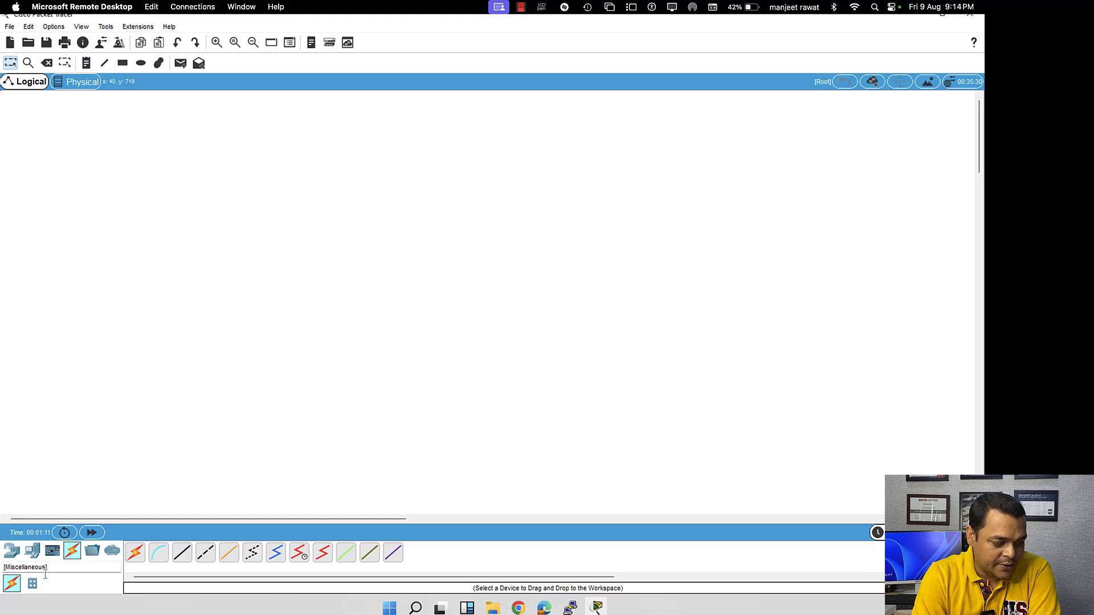
left_click(95, 552)
left_click(112, 554)
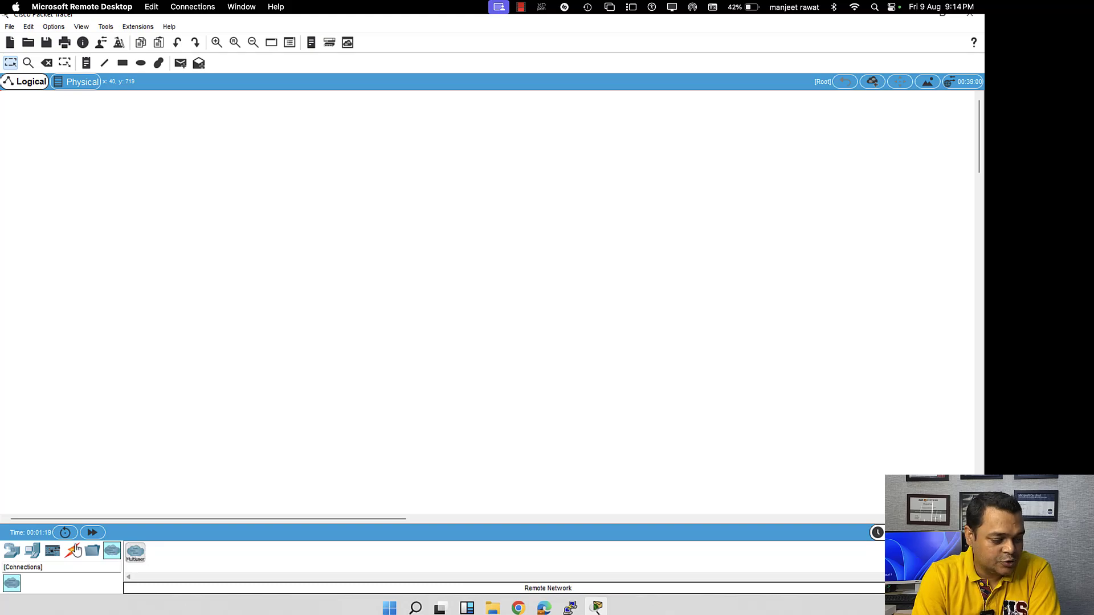
left_click(4, 551)
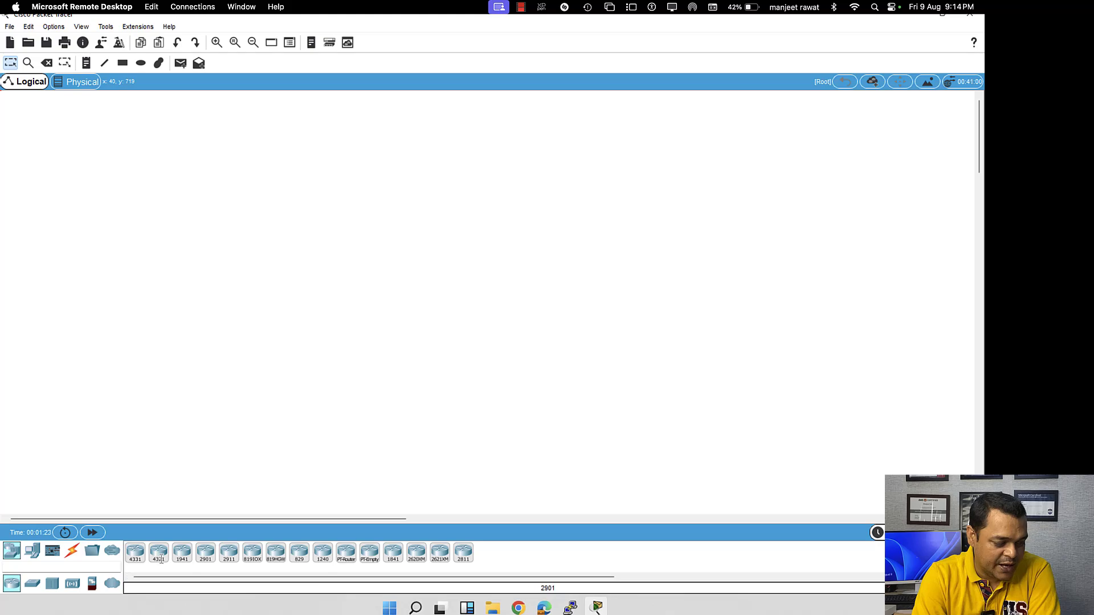
left_click(32, 587)
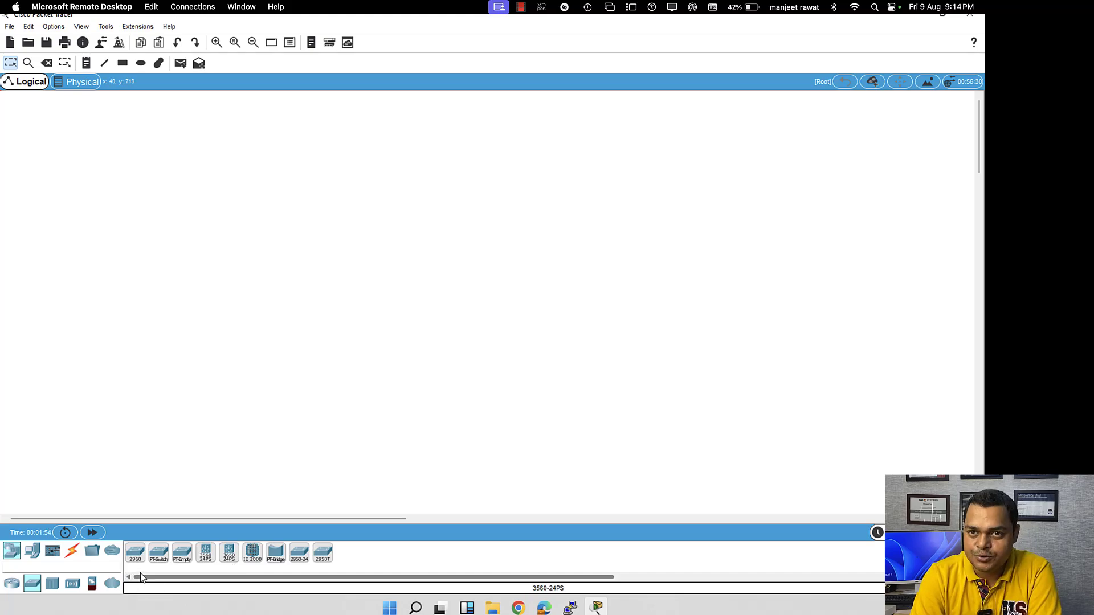
Place a 2960 switch (Switch0) on the workspace and add the first PC-PT
left_click_drag(135, 553, 491, 103)
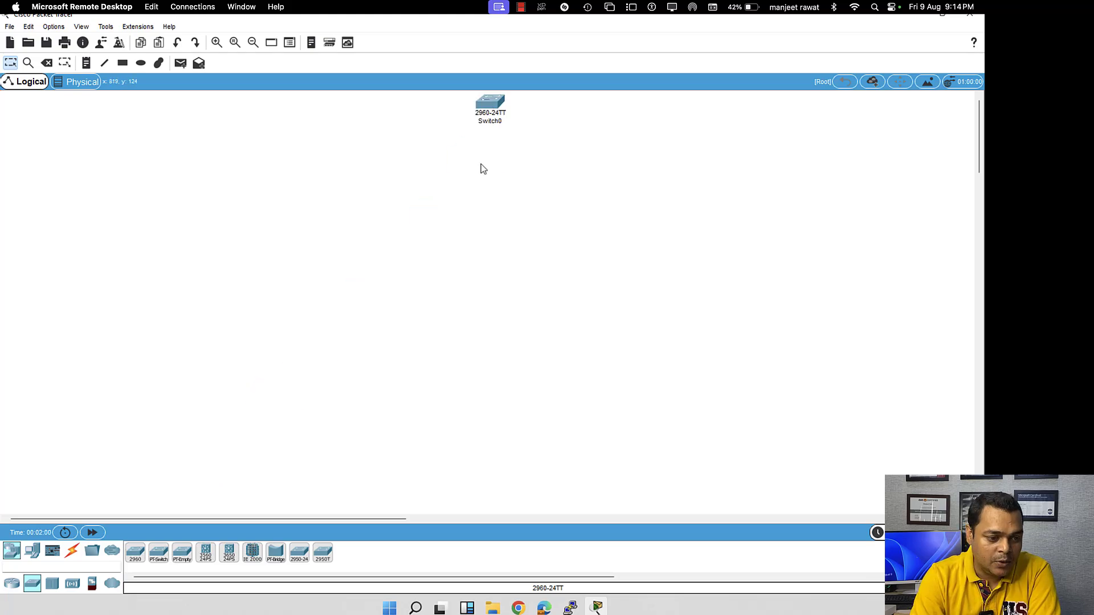
left_click_drag(478, 131, 450, 185)
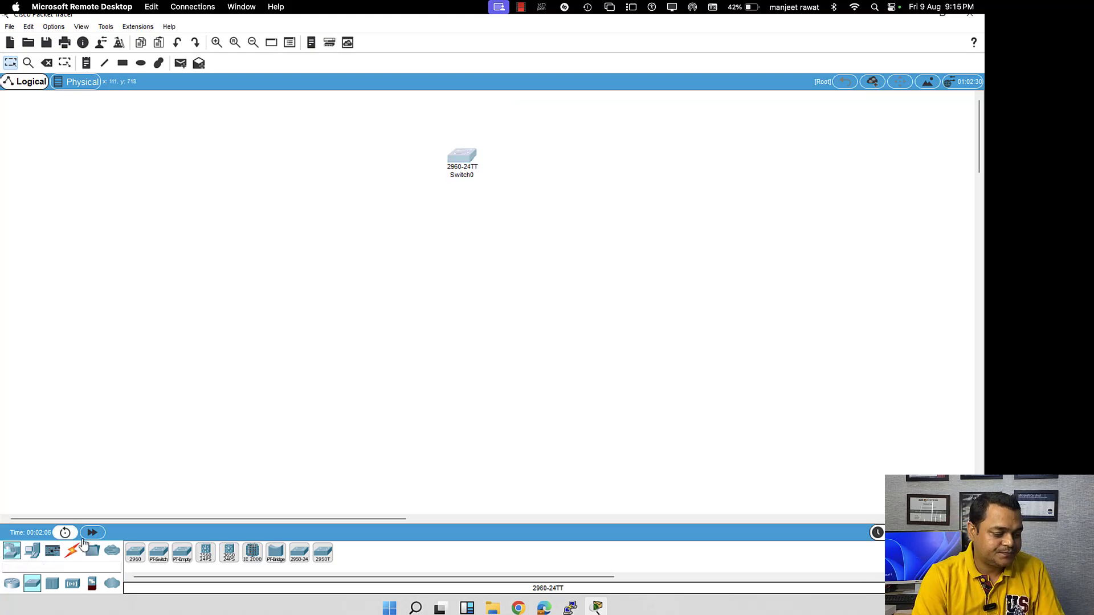
left_click(32, 550)
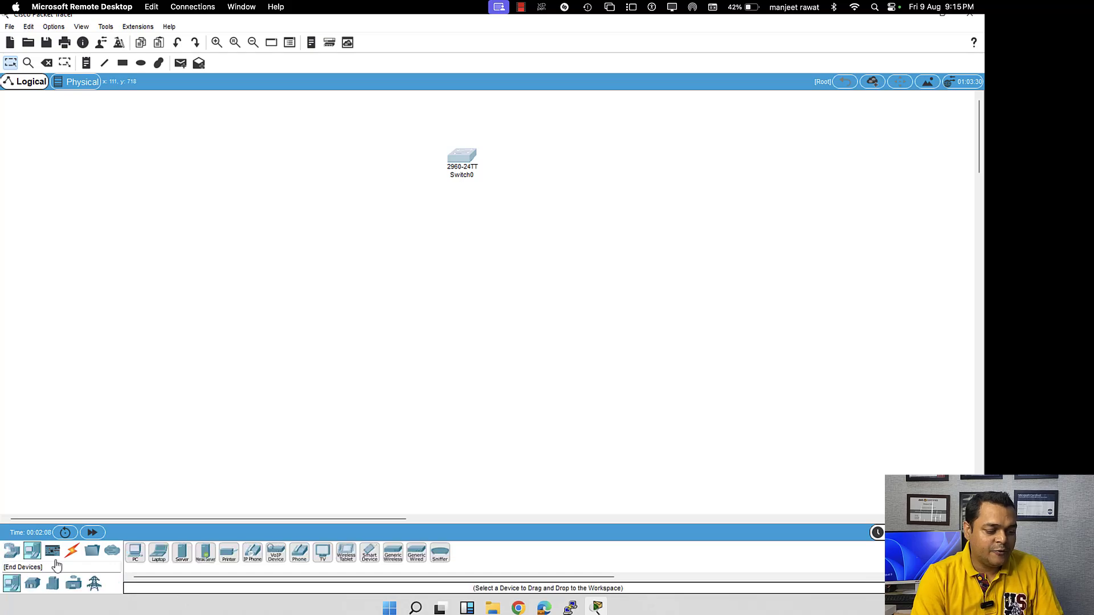
left_click(135, 551)
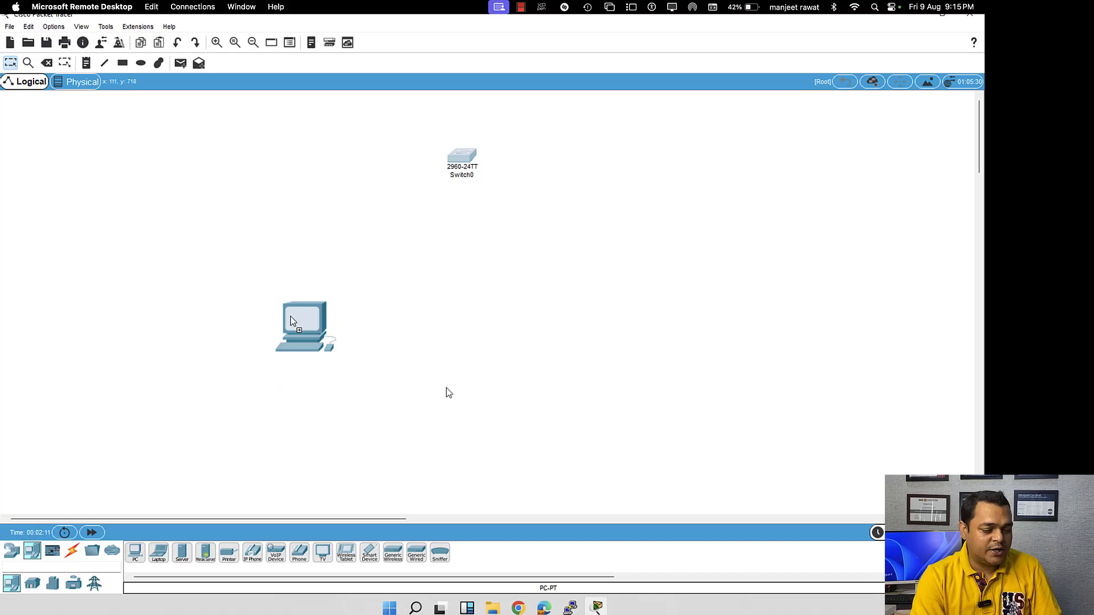
left_click(291, 322)
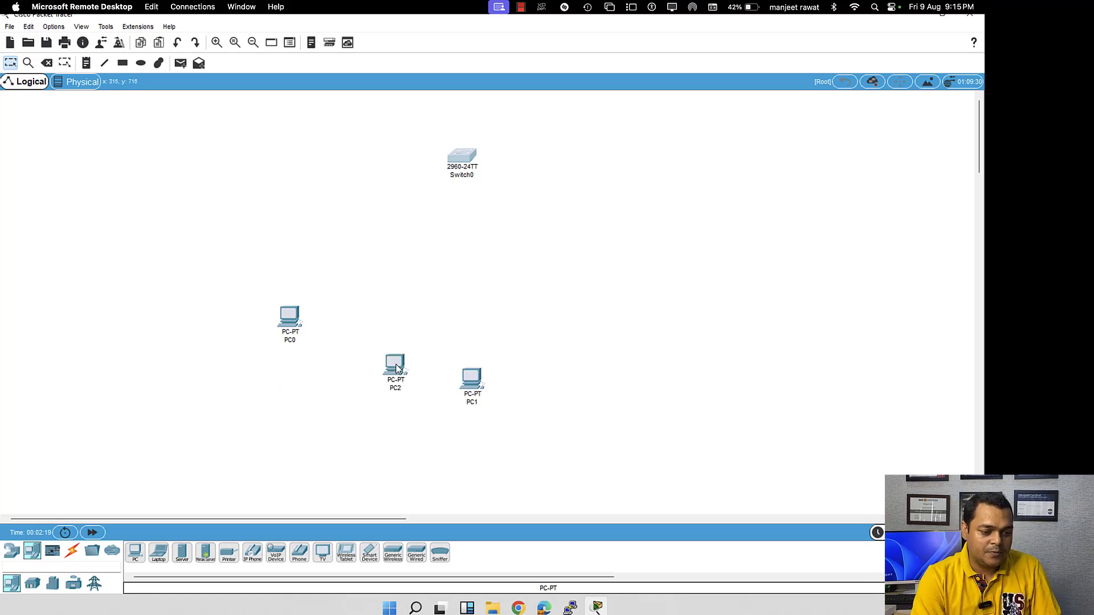
Arrange PC0–PC3 around Switch0 and select Automatically Choose Connection Type
left_click_drag(478, 381, 667, 286)
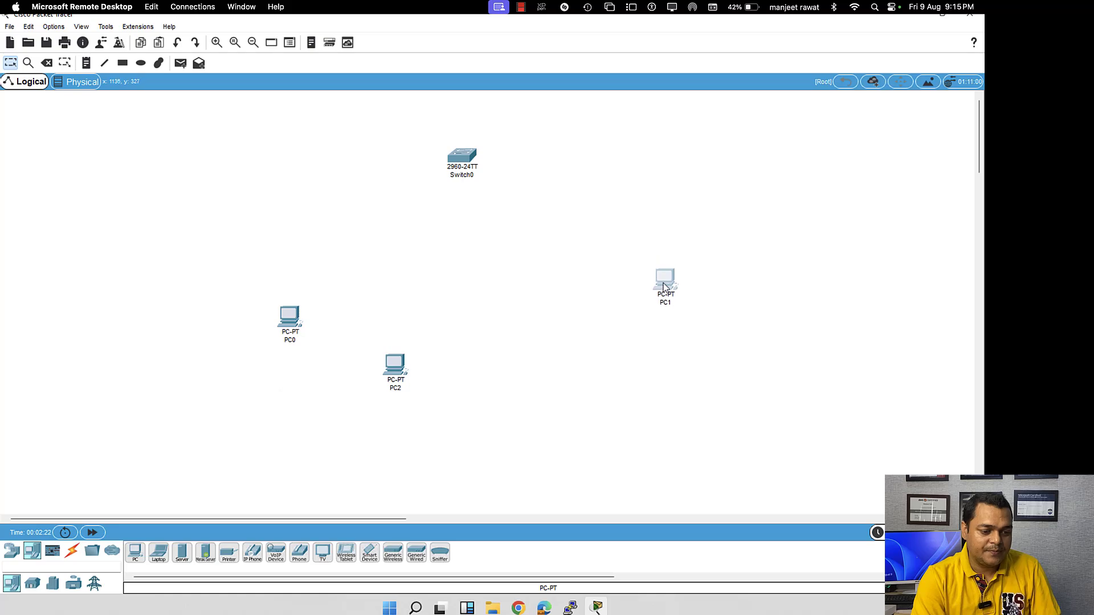
left_click_drag(399, 368, 480, 354)
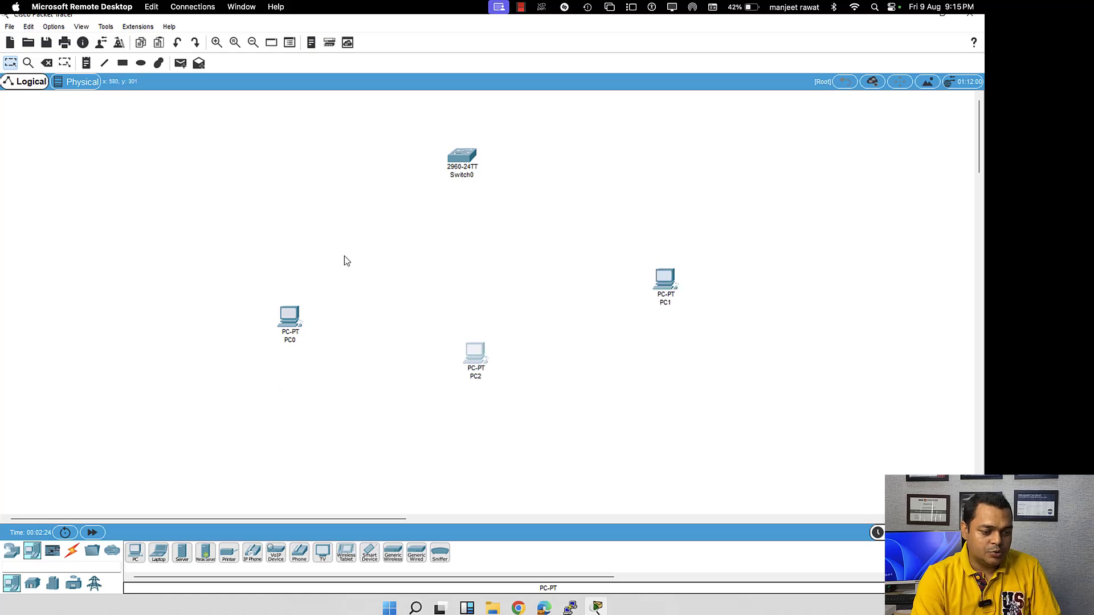
left_click(411, 377)
left_click_drag(135, 553, 214, 251)
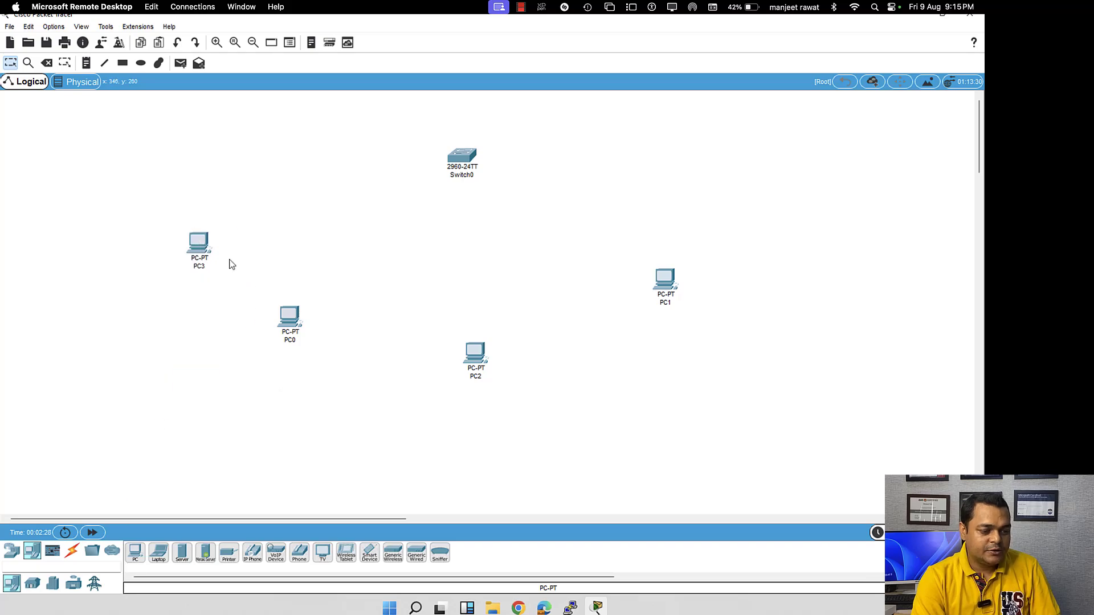
left_click_drag(283, 323, 306, 328)
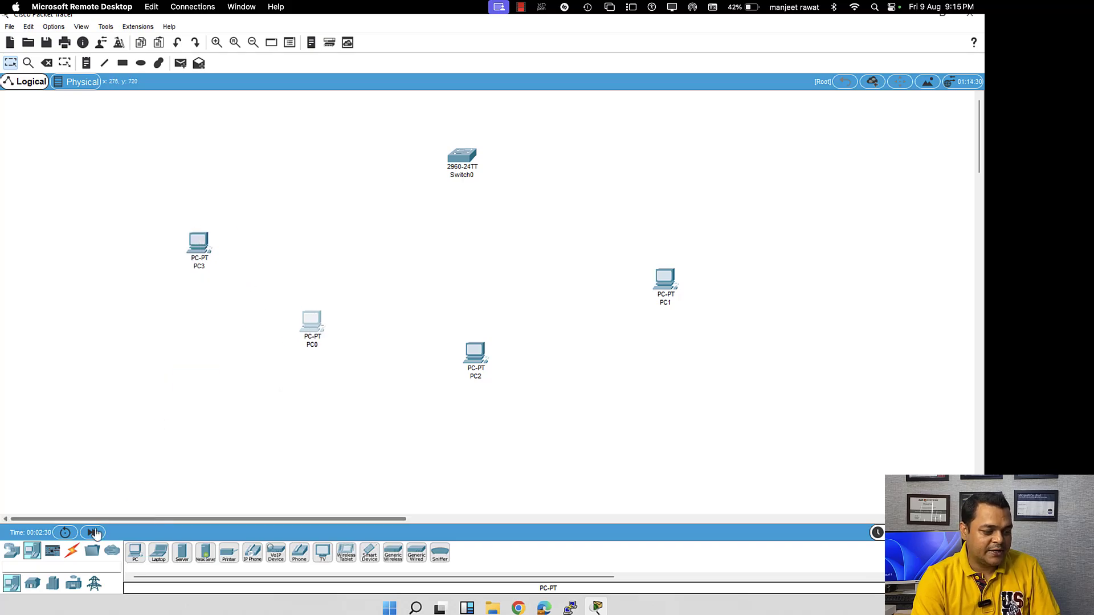
left_click(71, 550)
left_click(139, 561)
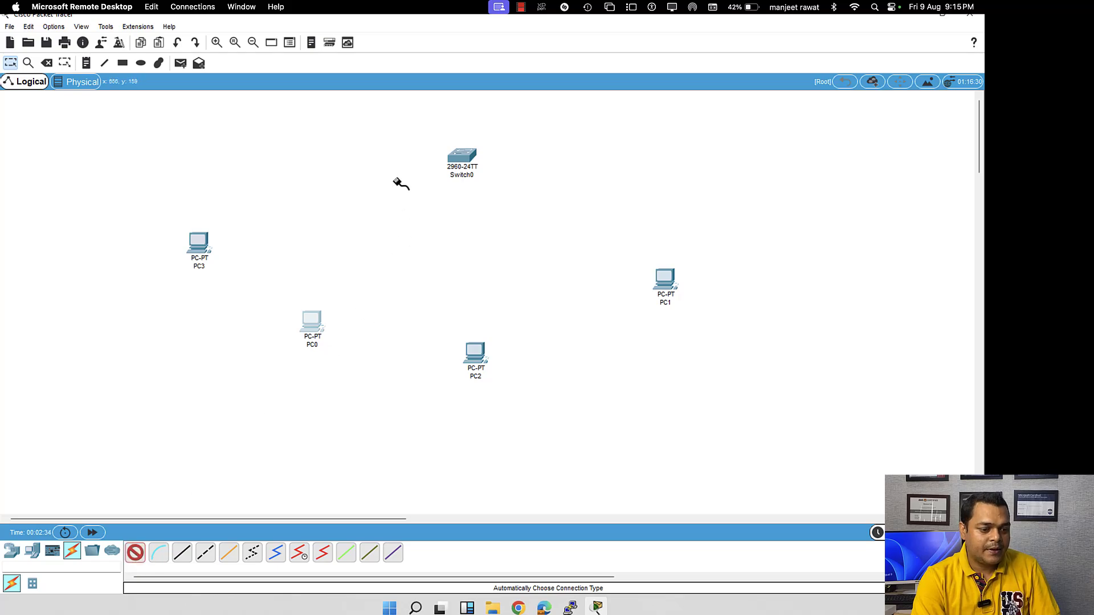
Cable Switch0 to PC3 and PC0 using the automatic connection type
left_click(462, 152)
left_click(202, 246)
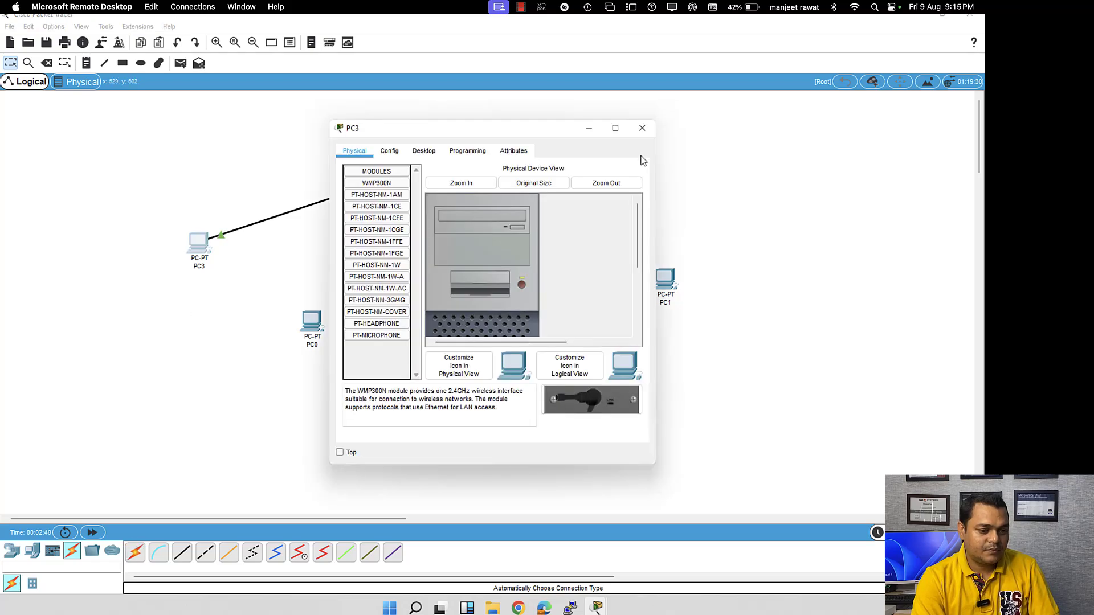
left_click(643, 129)
left_click(135, 553)
left_click(459, 161)
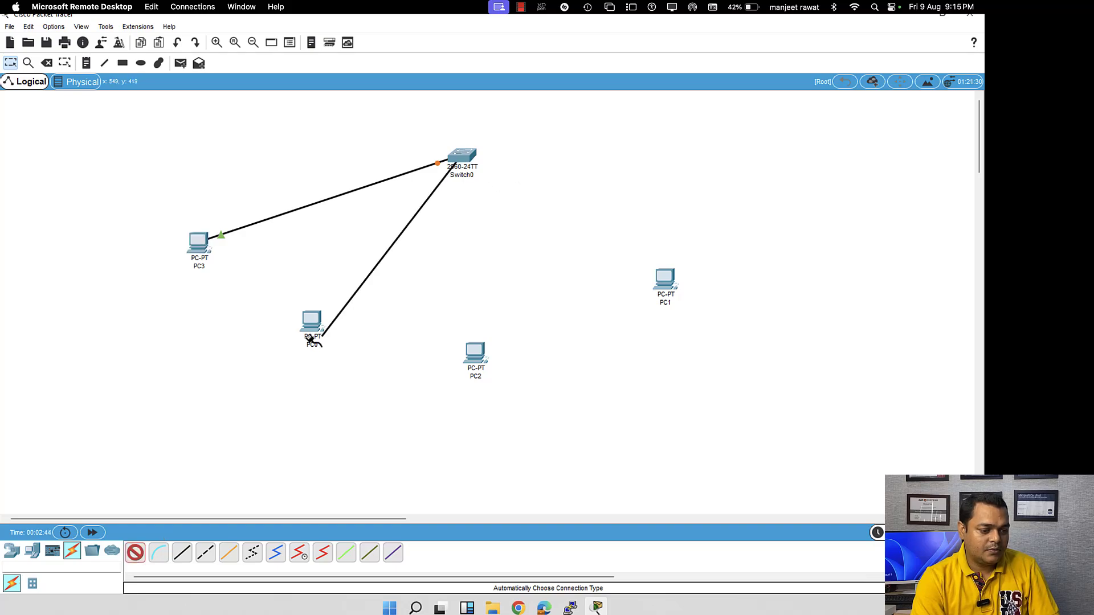
left_click(311, 331)
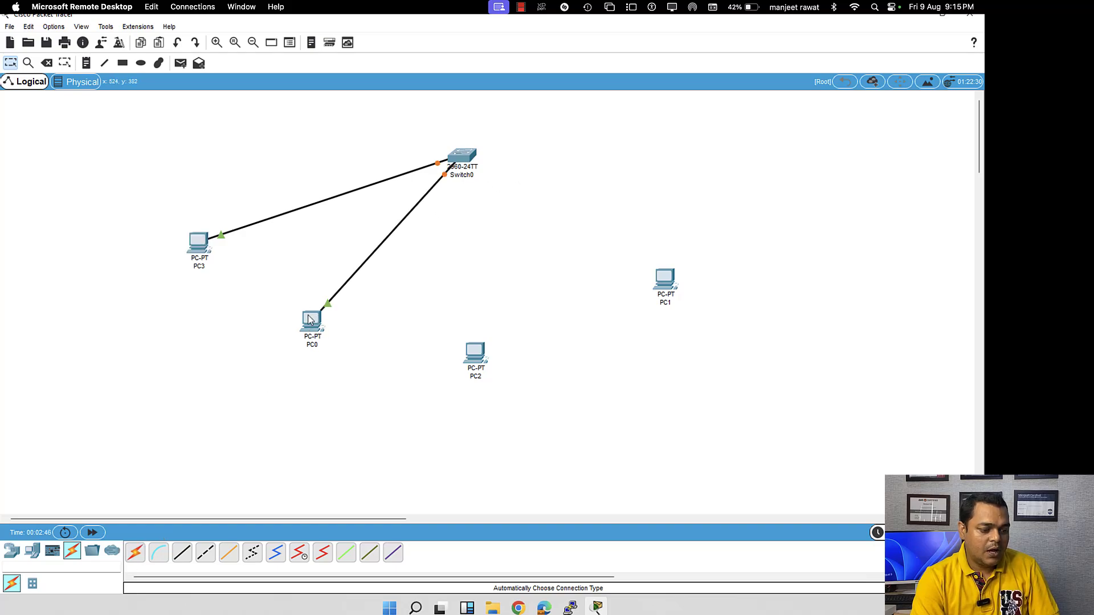
Cable Switch0 to PC2 and PC1, then open Switch0's device window
left_click(135, 552)
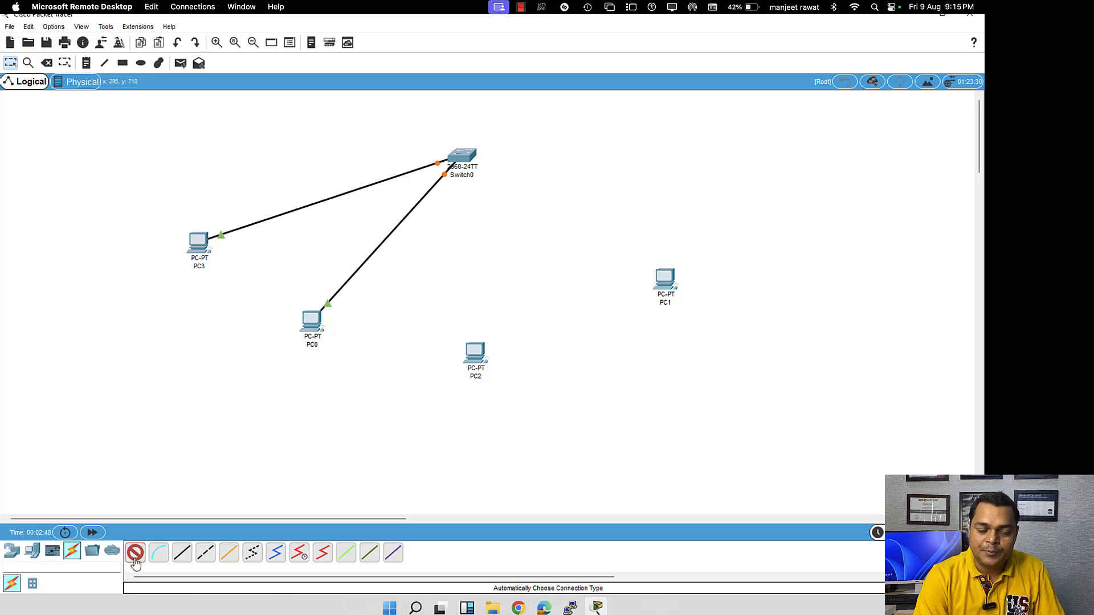
left_click(464, 159)
left_click(477, 353)
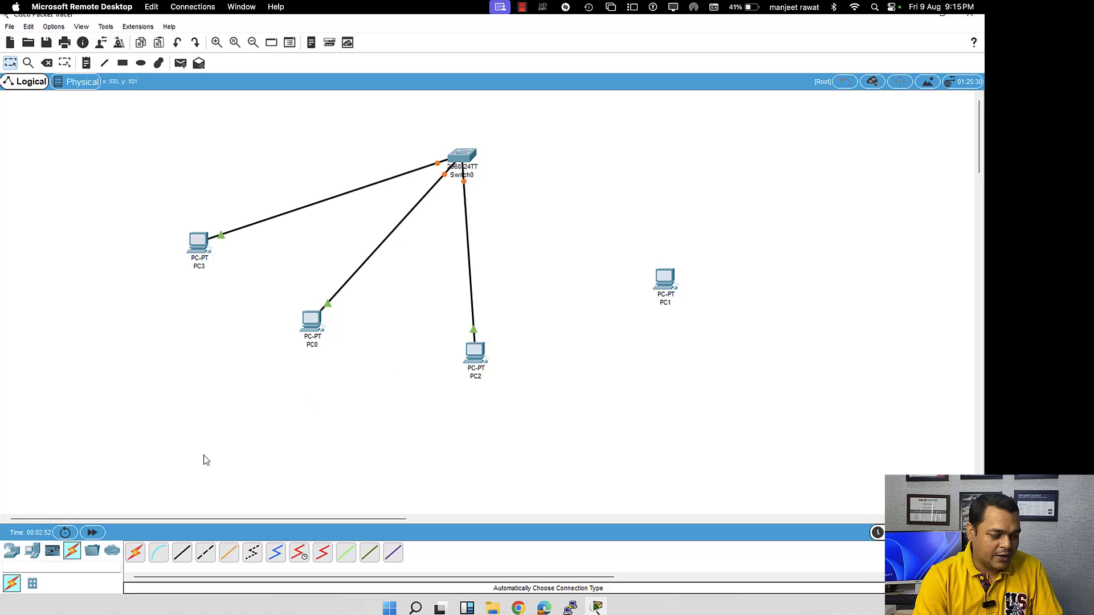
left_click(135, 556)
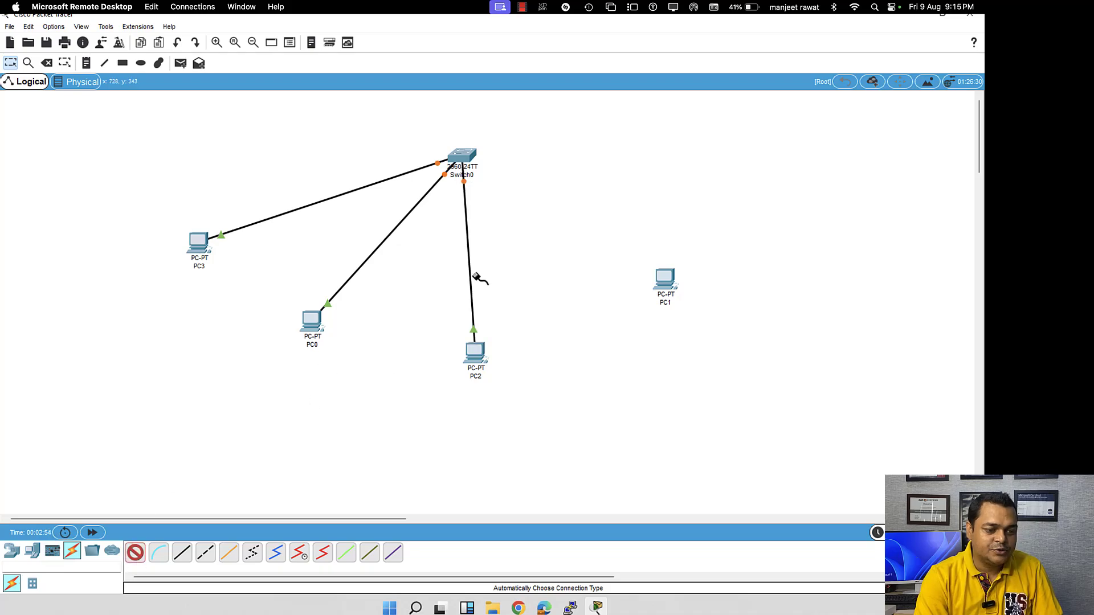
left_click(464, 159)
left_click(661, 283)
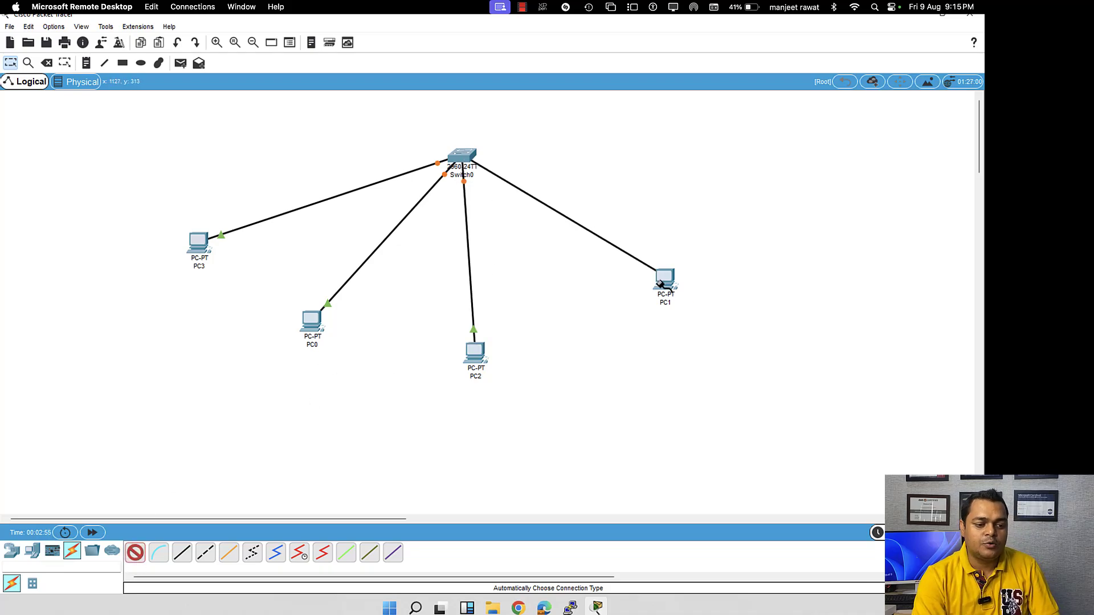
left_click(659, 281)
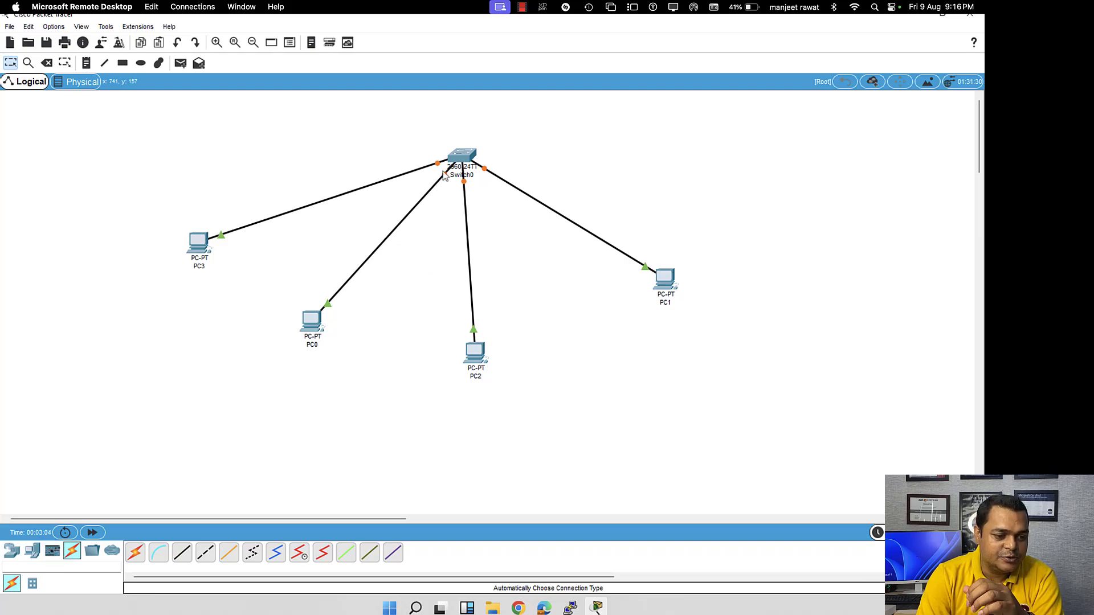
left_click(463, 158)
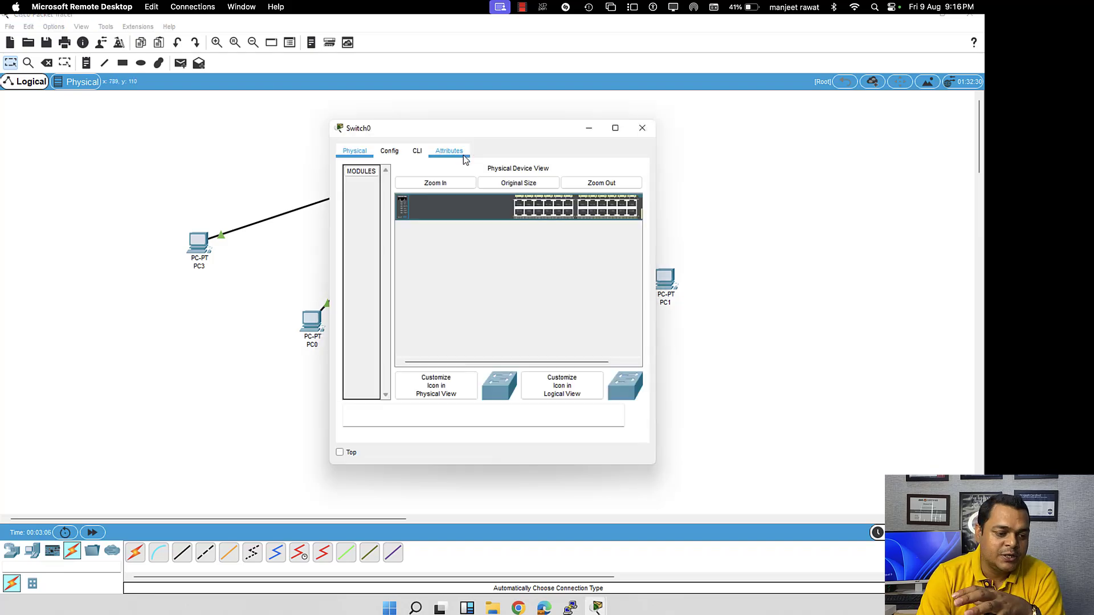
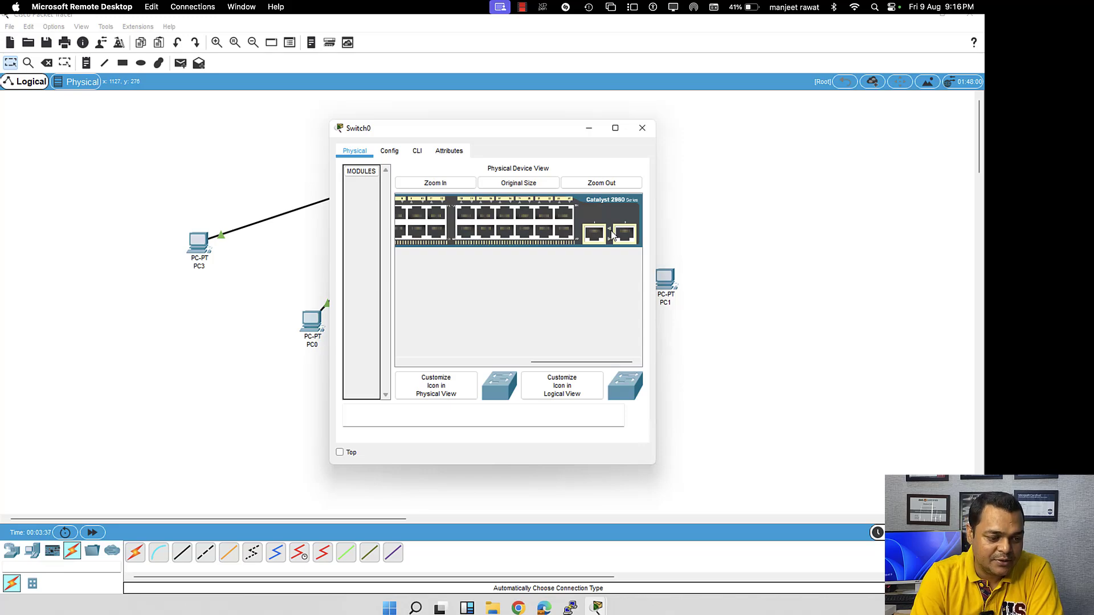
Bring up Switch0's CLI tab, showing the IOS boot banner and FastEthernet link-up messages
scroll(611, 234, "left", 10)
scroll(573, 235, "right", 10)
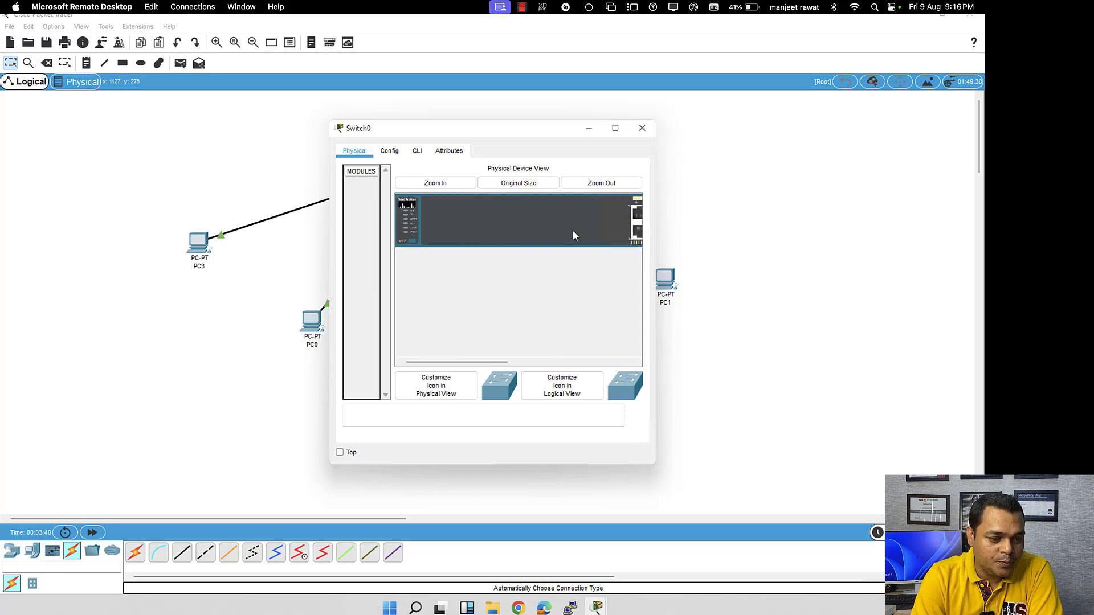
scroll(573, 233, "right", 5)
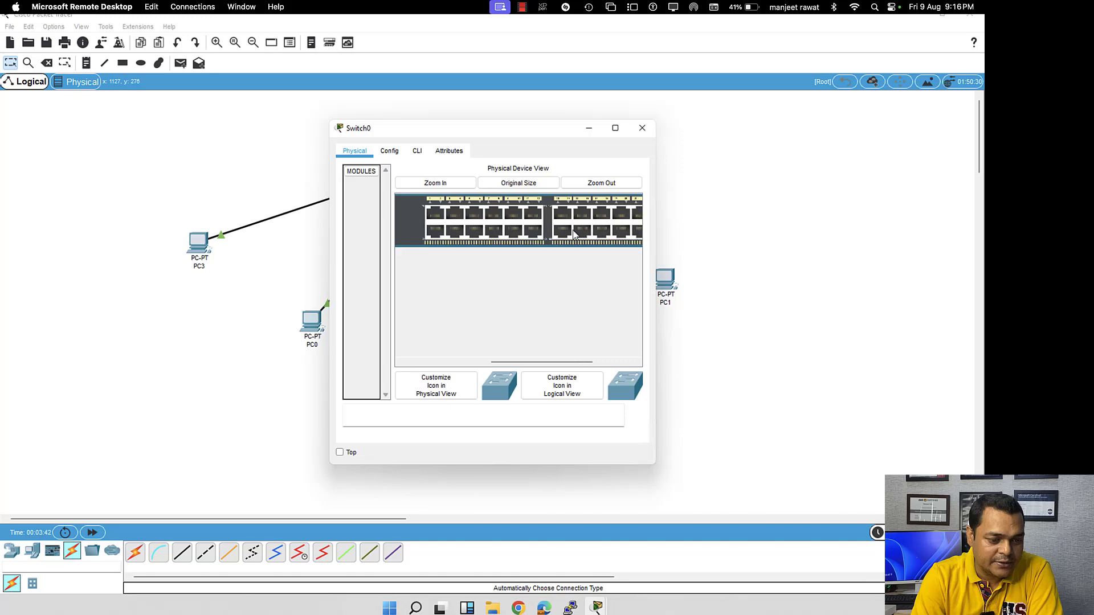
scroll(573, 234, "left", 10)
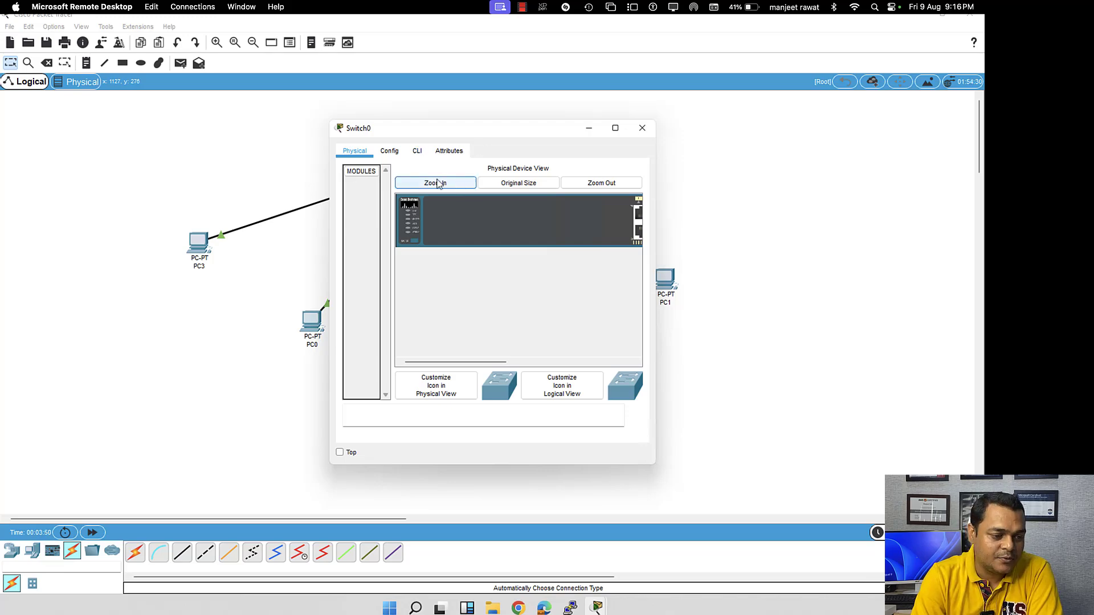
left_click(392, 153)
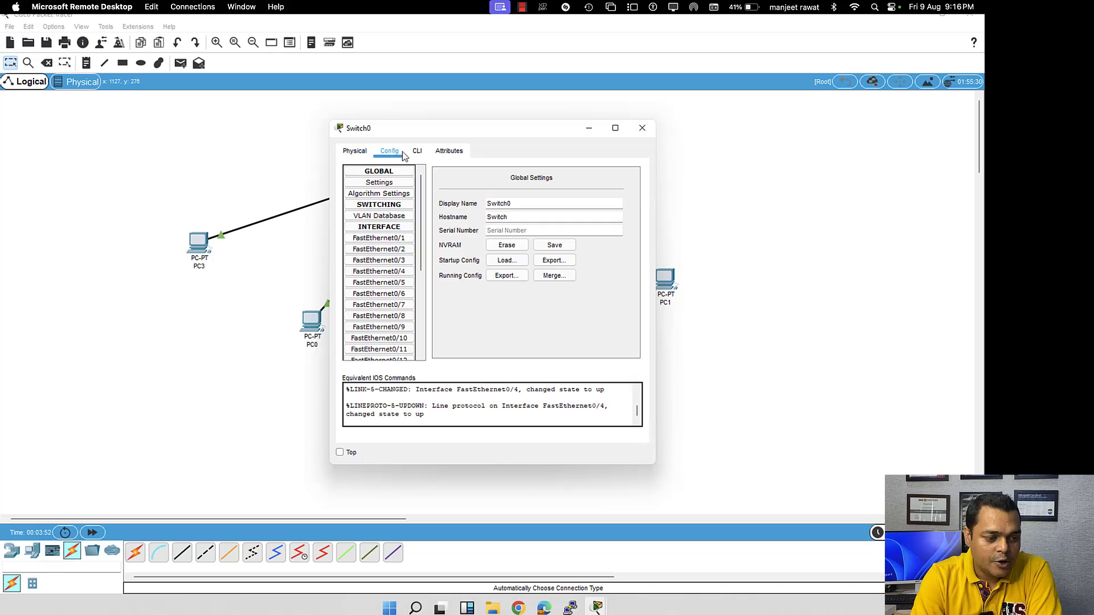
left_click(420, 151)
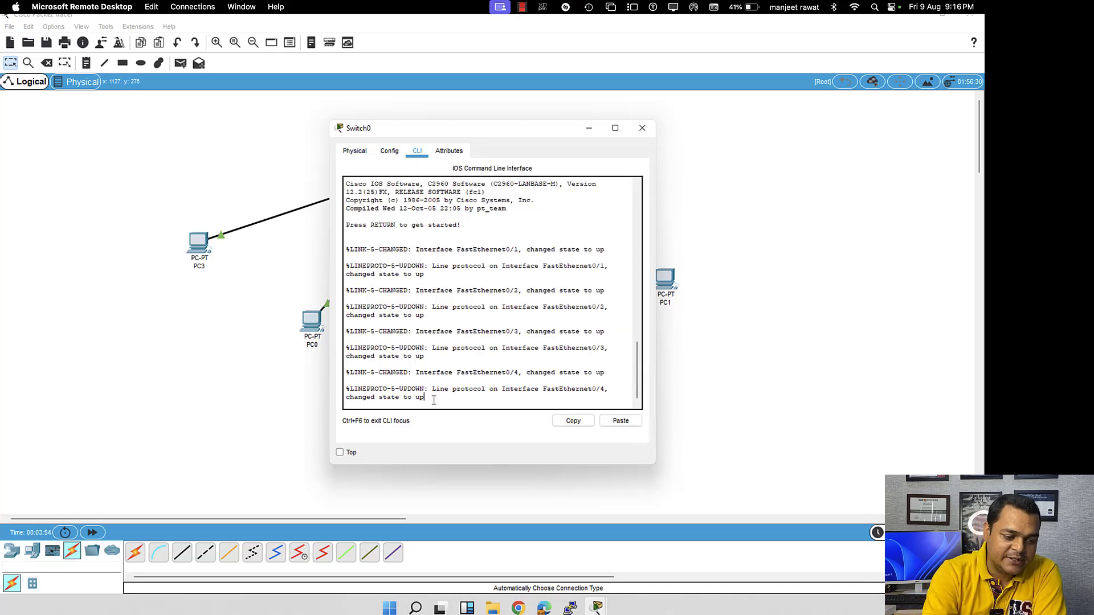
Reach privileged mode with enable, then global configuration mode with conf t
key("Return")
key("Return")
key("Return")
key("Return")
key("Return")
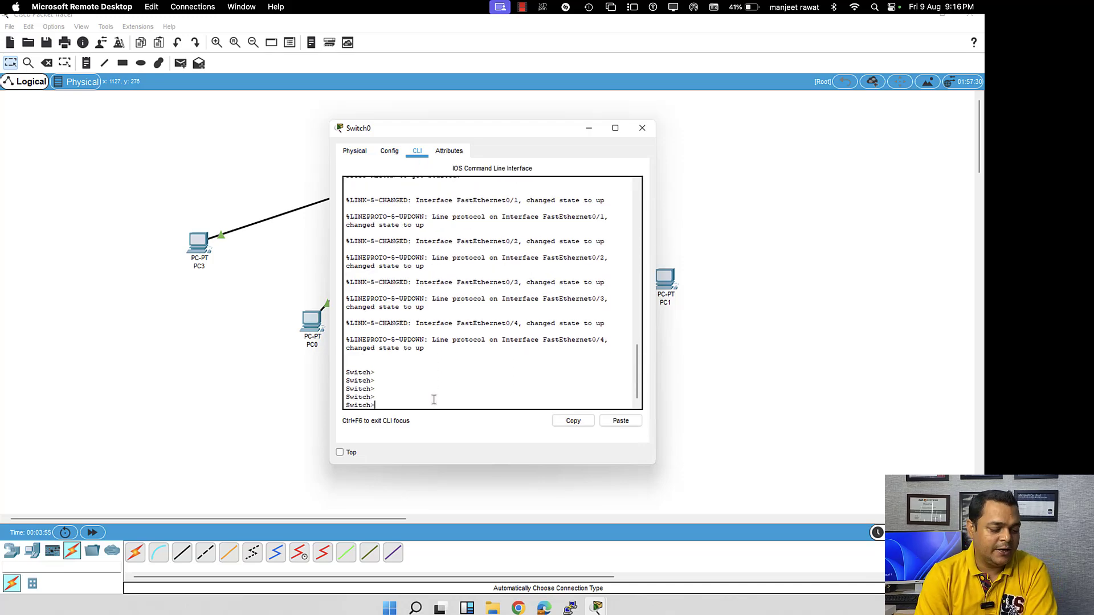
type("en")
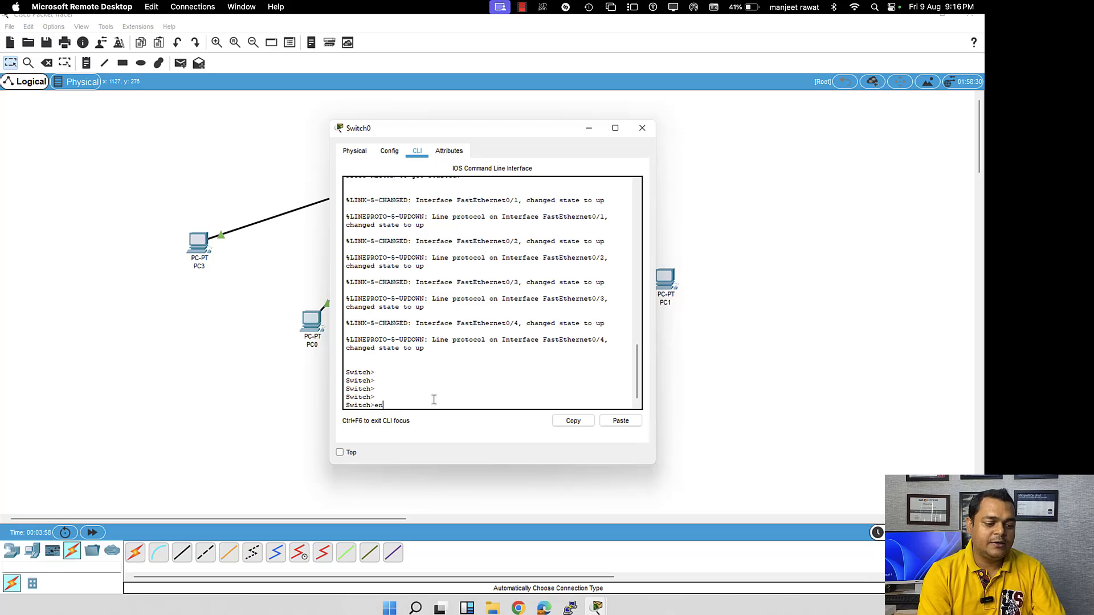
key("Return")
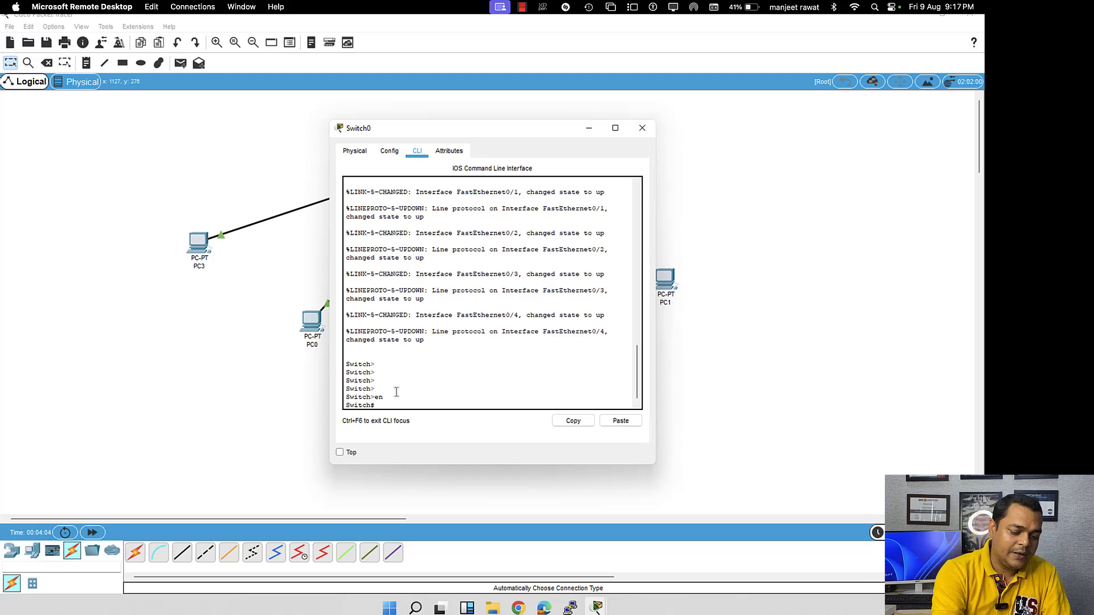
type("nf")
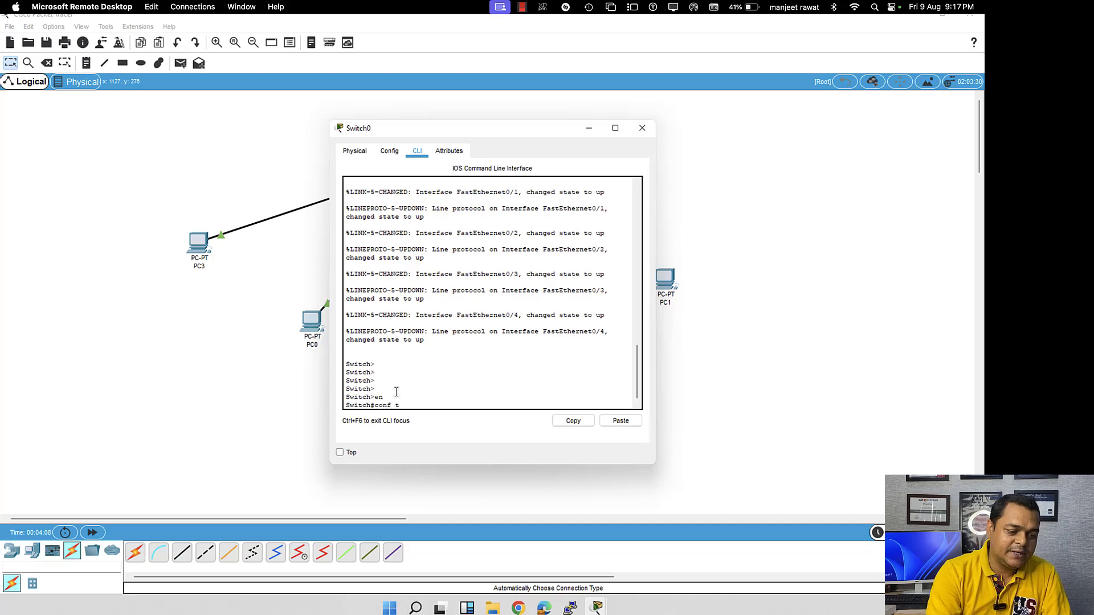
type(" t")
key("Return")
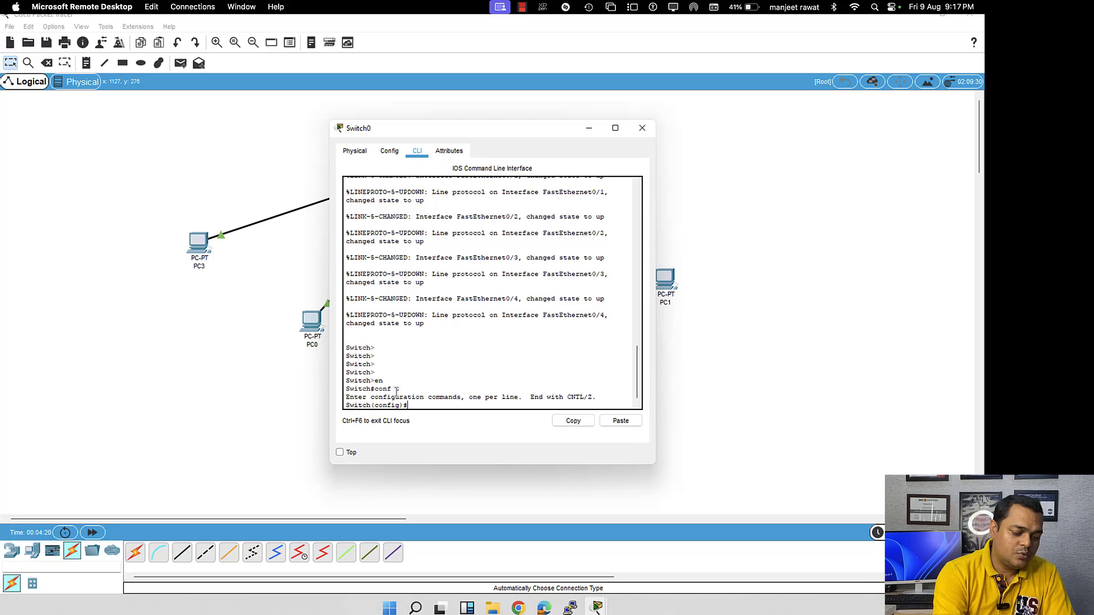
Type the hostname Router command, then exit full screen and minimize the Remote Desktop session
type("t")
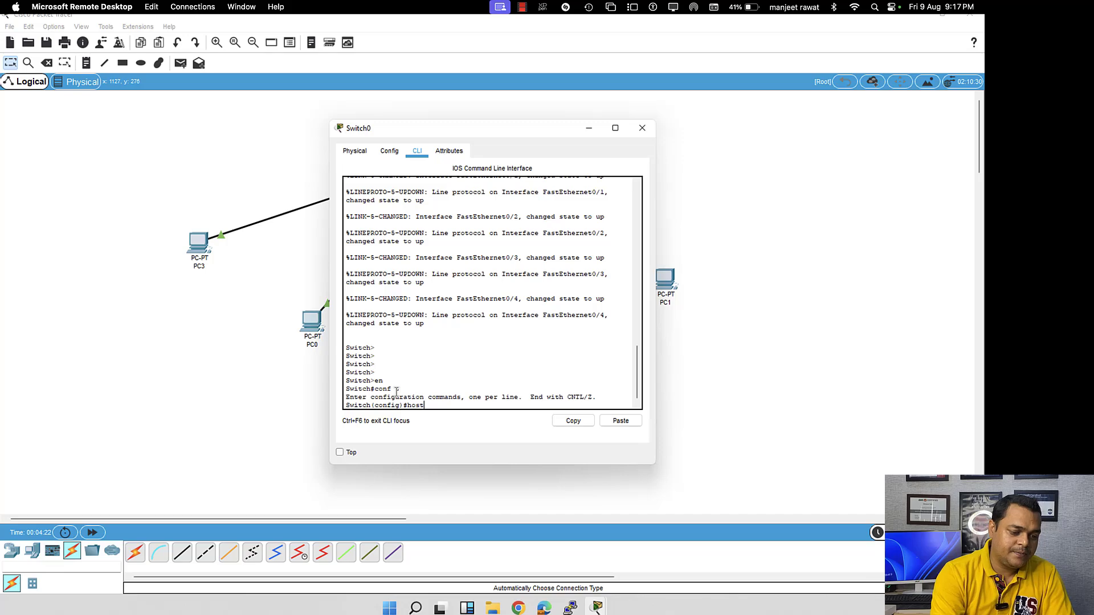
type("name")
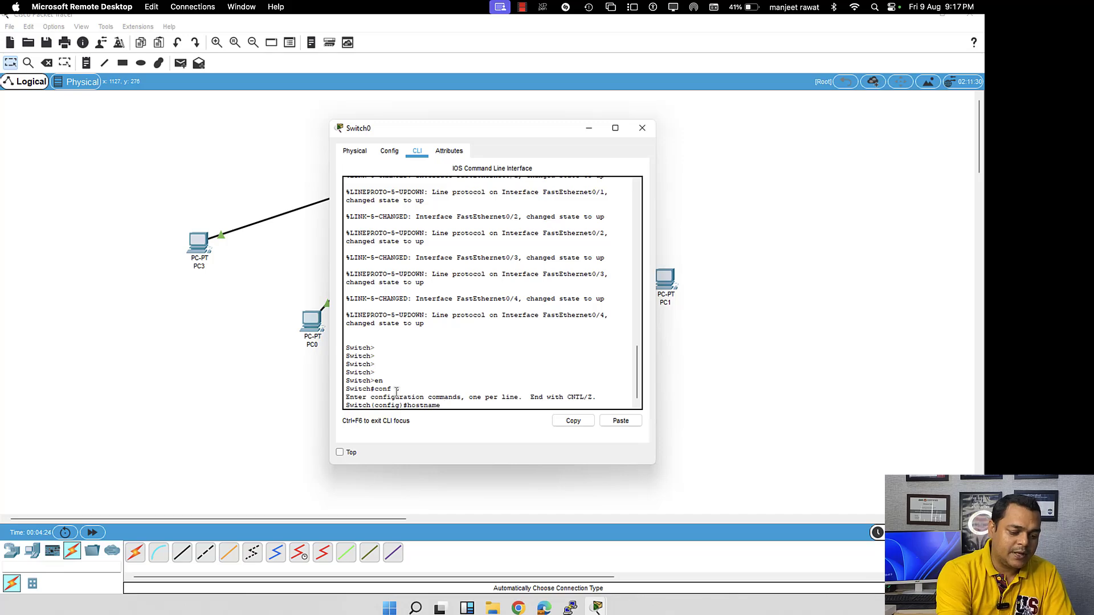
type(" Router")
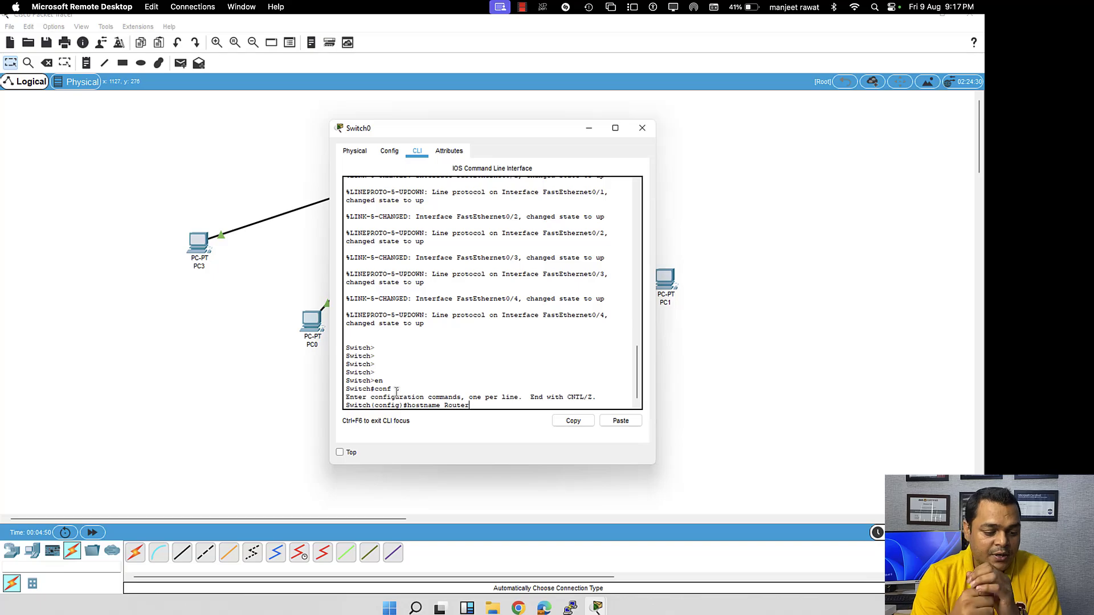
key("ctrl+Left")
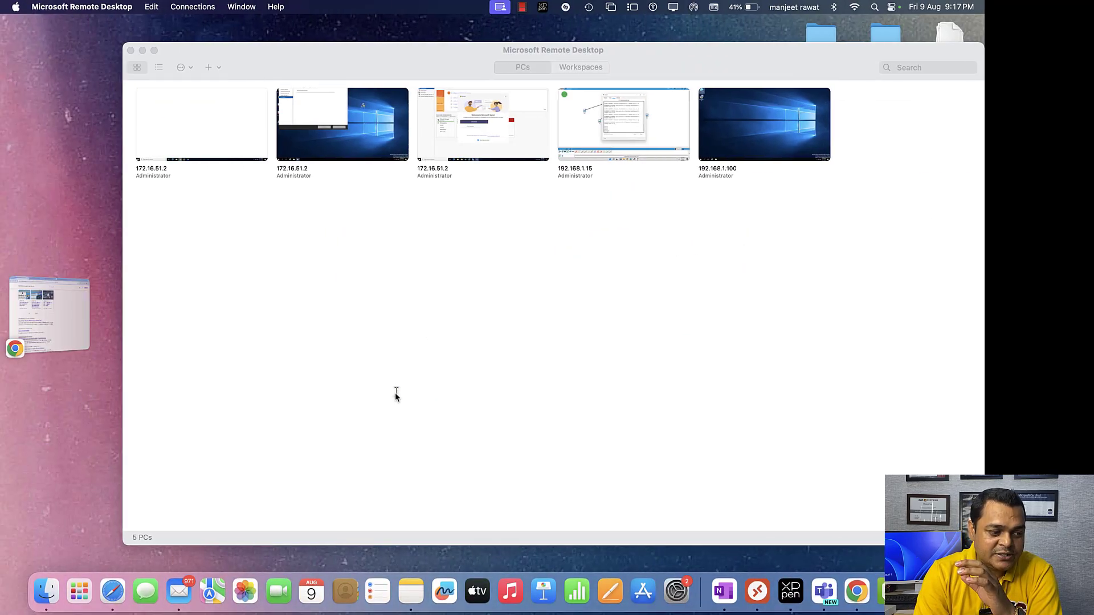
left_click(143, 51)
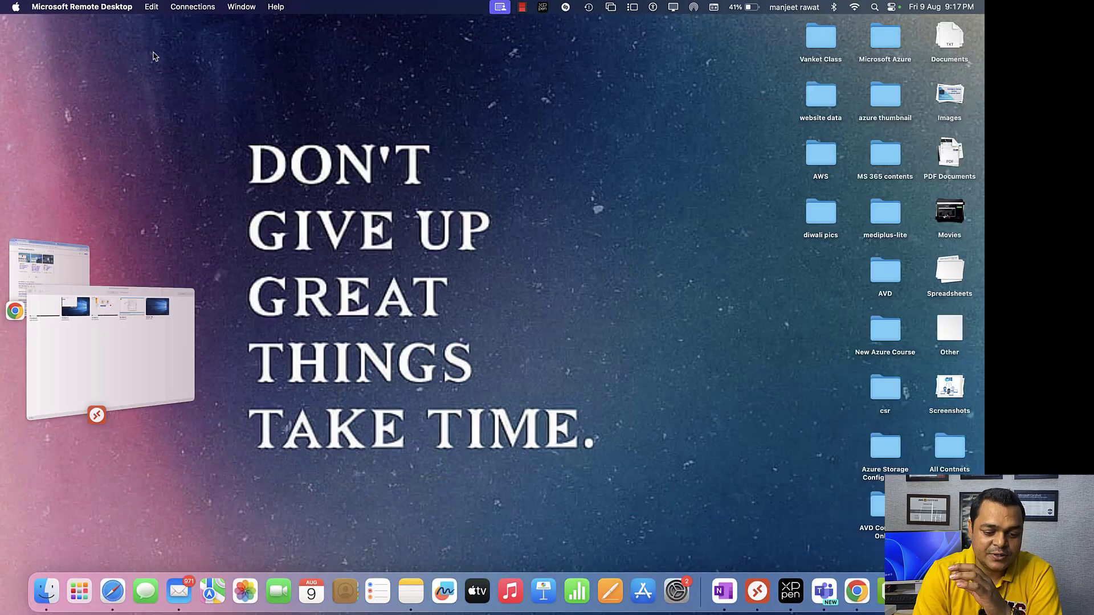